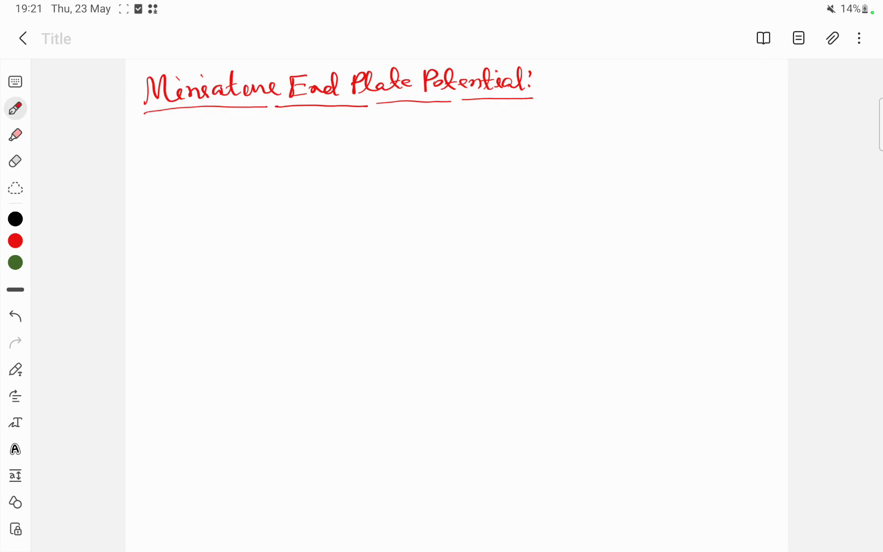
Handwrite 'weak endplate potential at N.M. junction' in red beneath the title.
{"action": "mouse_move", "coordinate": [249, 117]}
{"action": "left_mouse_down"}
{"action": "mouse_move", "coordinate": [258, 117]}
{"action": "mouse_move", "coordinate": [257, 147]}
{"action": "left_mouse_up"}
{"action": "mouse_move", "coordinate": [246, 151]}
{"action": "left_mouse_down"}
{"action": "mouse_move", "coordinate": [262, 166]}
{"action": "mouse_move", "coordinate": [323, 152]}
{"action": "mouse_move", "coordinate": [352, 163]}
{"action": "mouse_move", "coordinate": [390, 145]}
{"action": "mouse_move", "coordinate": [401, 167]}
{"action": "mouse_move", "coordinate": [426, 150]}
{"action": "mouse_move", "coordinate": [490, 149]}
{"action": "left_mouse_up"}
{"action": "mouse_move", "coordinate": [507, 128]}
{"action": "left_mouse_down"}
{"action": "mouse_move", "coordinate": [509, 152]}
{"action": "mouse_move", "coordinate": [528, 156]}
{"action": "mouse_move", "coordinate": [546, 134]}
{"action": "mouse_move", "coordinate": [572, 139]}
{"action": "left_mouse_up"}
{"action": "mouse_move", "coordinate": [572, 139]}
{"action": "left_mouse_down"}
{"action": "mouse_move", "coordinate": [579, 151]}
{"action": "mouse_move", "coordinate": [690, 145]}
{"action": "left_mouse_up"}
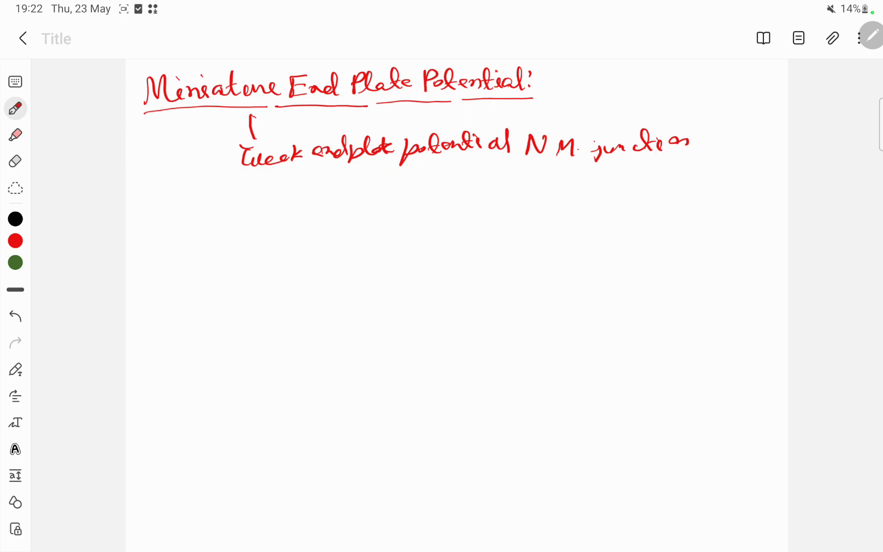
Handwrite 'small variability of Ach.' in red on the line below the definition, ending with a full stop.
{"action": "left_click_drag", "start_coordinate": [231, 190], "coordinate": [287, 197]}
{"action": "left_click_drag", "start_coordinate": [296, 186], "coordinate": [311, 187]}
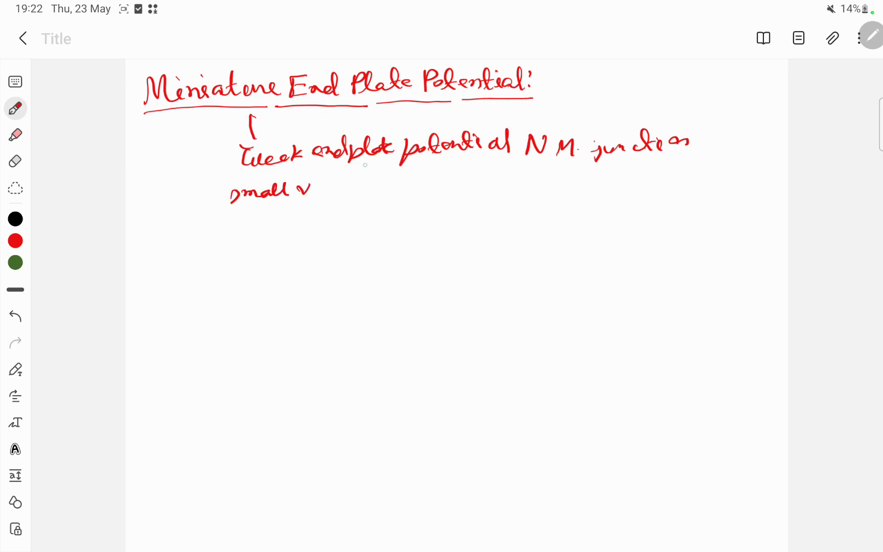
{"action": "mouse_move", "coordinate": [346, 160]}
{"action": "left_mouse_down"}
{"action": "mouse_move", "coordinate": [352, 174]}
{"action": "mouse_move", "coordinate": [319, 191]}
{"action": "mouse_move", "coordinate": [369, 185]}
{"action": "mouse_move", "coordinate": [393, 196]}
{"action": "left_mouse_up"}
{"action": "left_click_drag", "start_coordinate": [400, 181], "coordinate": [417, 193]}
{"action": "left_click_drag", "start_coordinate": [410, 185], "coordinate": [456, 187]}
{"action": "left_click_drag", "start_coordinate": [444, 180], "coordinate": [486, 189]}
{"action": "left_click", "coordinate": [494, 187]}
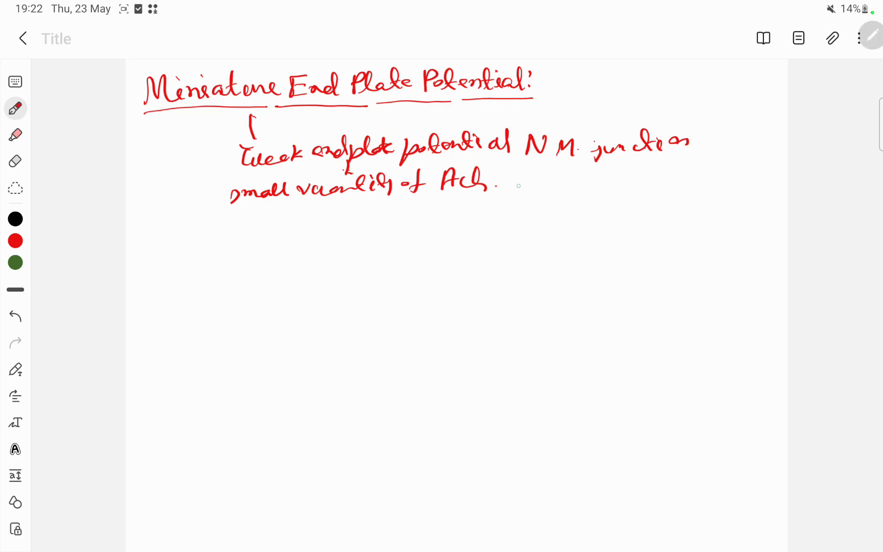
Write '(only upto 0.5mv).' after 'Ach.' in red, with 'upto 0.5mv' underlined.
{"action": "mouse_move", "coordinate": [516, 175]}
{"action": "left_mouse_down"}
{"action": "mouse_move", "coordinate": [511, 214]}
{"action": "mouse_move", "coordinate": [522, 199]}
{"action": "mouse_move", "coordinate": [553, 207]}
{"action": "left_mouse_up"}
{"action": "mouse_move", "coordinate": [573, 188]}
{"action": "left_mouse_down"}
{"action": "mouse_move", "coordinate": [570, 198]}
{"action": "mouse_move", "coordinate": [586, 202]}
{"action": "mouse_move", "coordinate": [616, 192]}
{"action": "mouse_move", "coordinate": [657, 196]}
{"action": "left_mouse_up"}
{"action": "left_click_drag", "start_coordinate": [661, 186], "coordinate": [698, 193]}
{"action": "left_click_drag", "start_coordinate": [700, 174], "coordinate": [690, 200]}
{"action": "left_click_drag", "start_coordinate": [712, 197], "coordinate": [712, 198]}
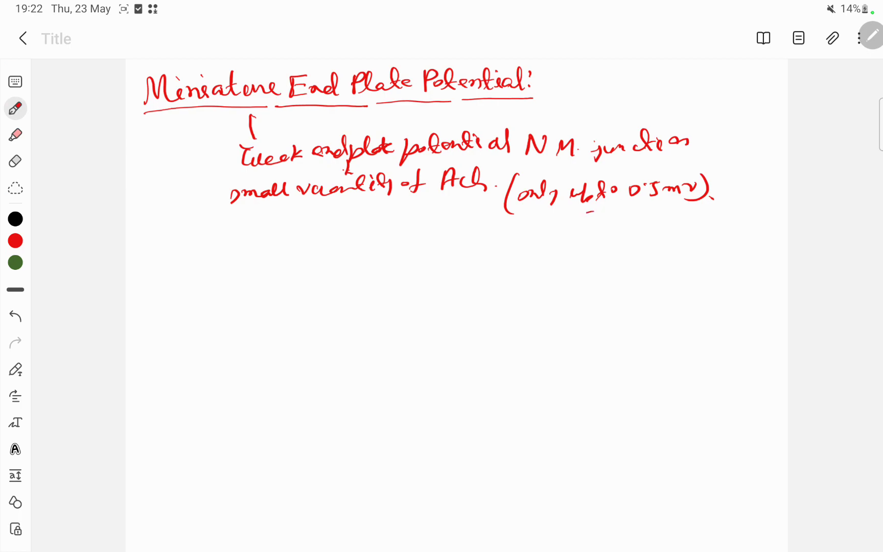
{"action": "left_click_drag", "start_coordinate": [586, 213], "coordinate": [641, 211]}
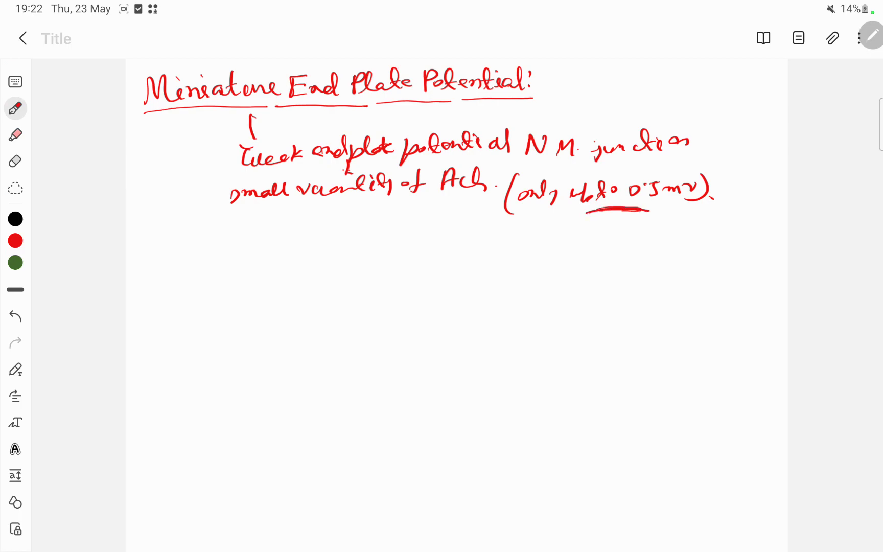